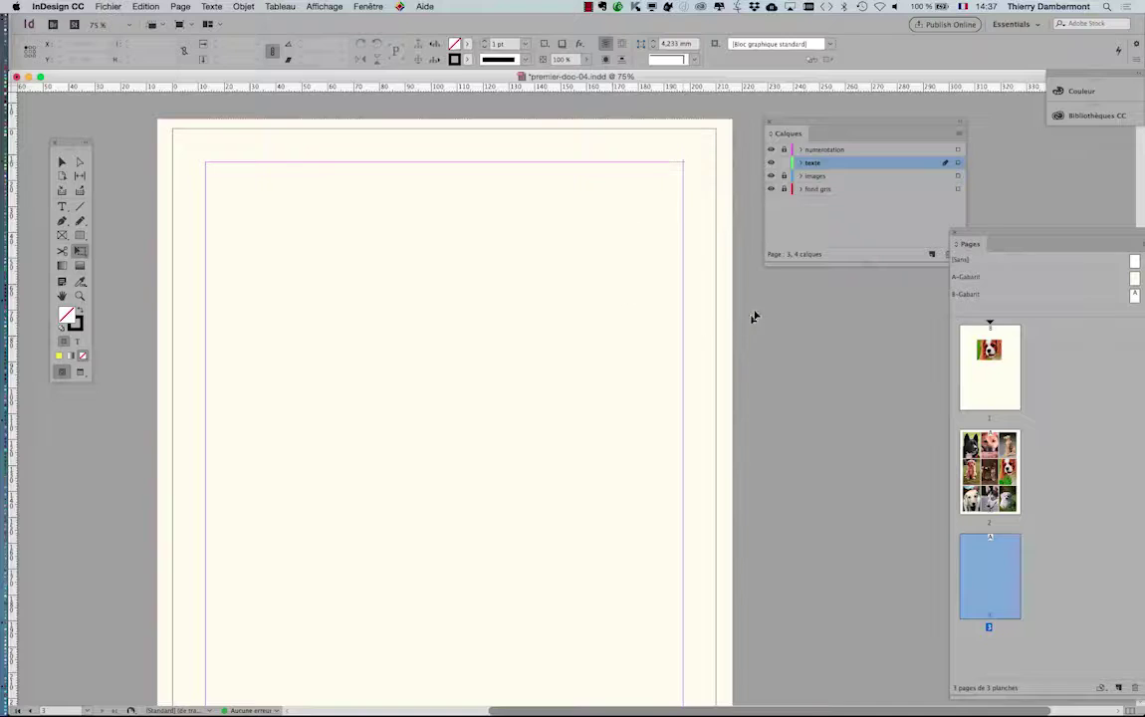
Zoom out to page 3 and move the Calques and Pages panels away from the page.
key(super+minus)
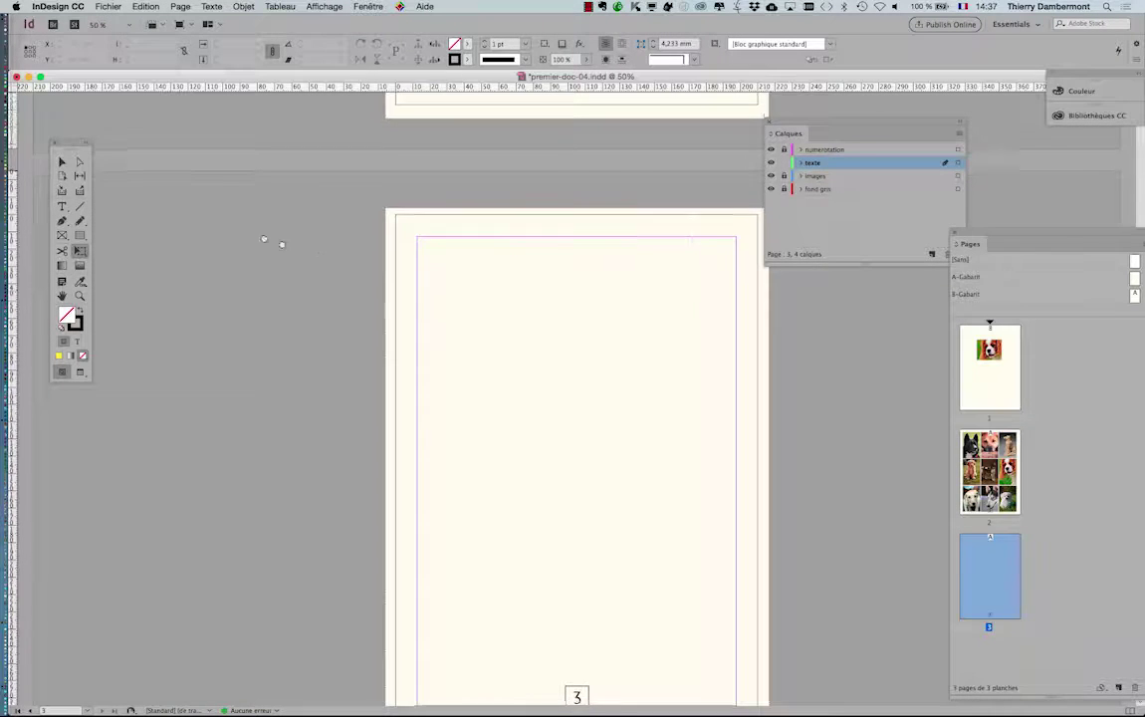
scroll(242, 225, down, 2)
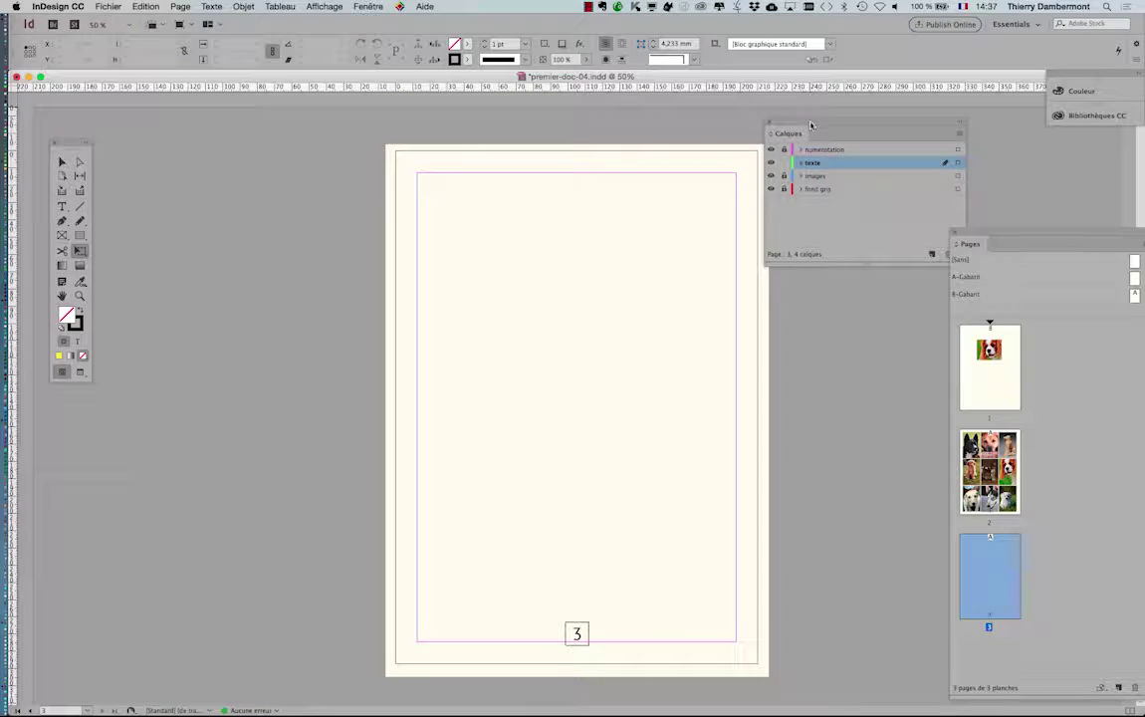
drag(808, 119, 178, 145)
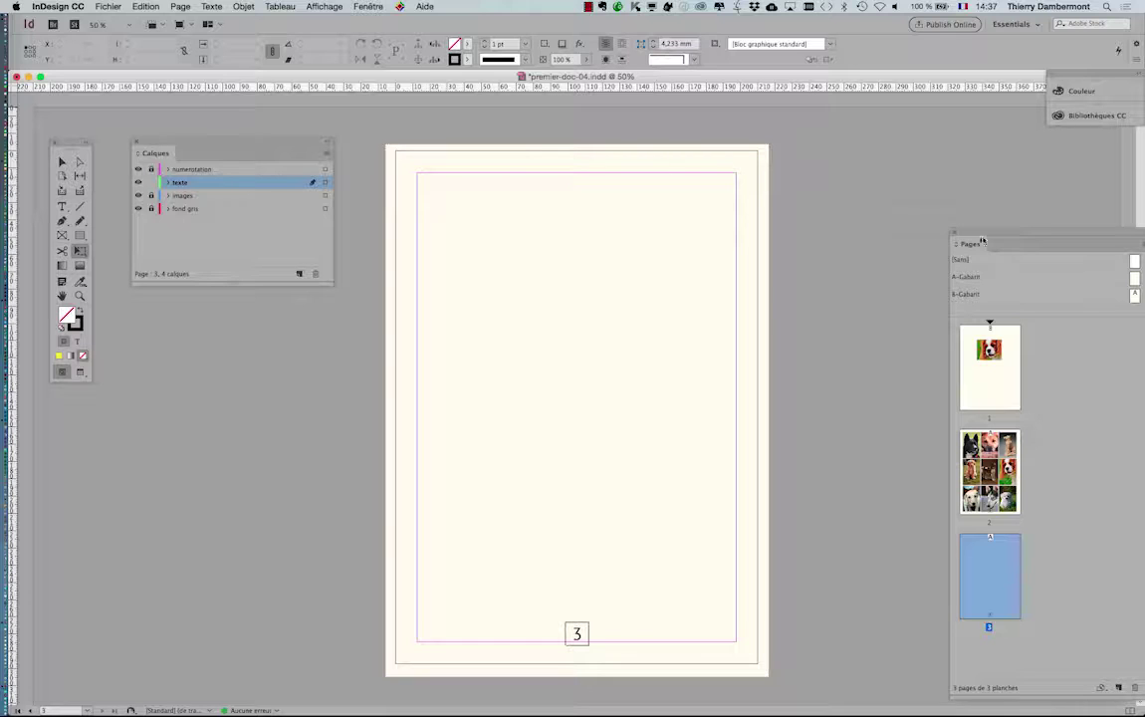
drag(992, 237, 851, 129)
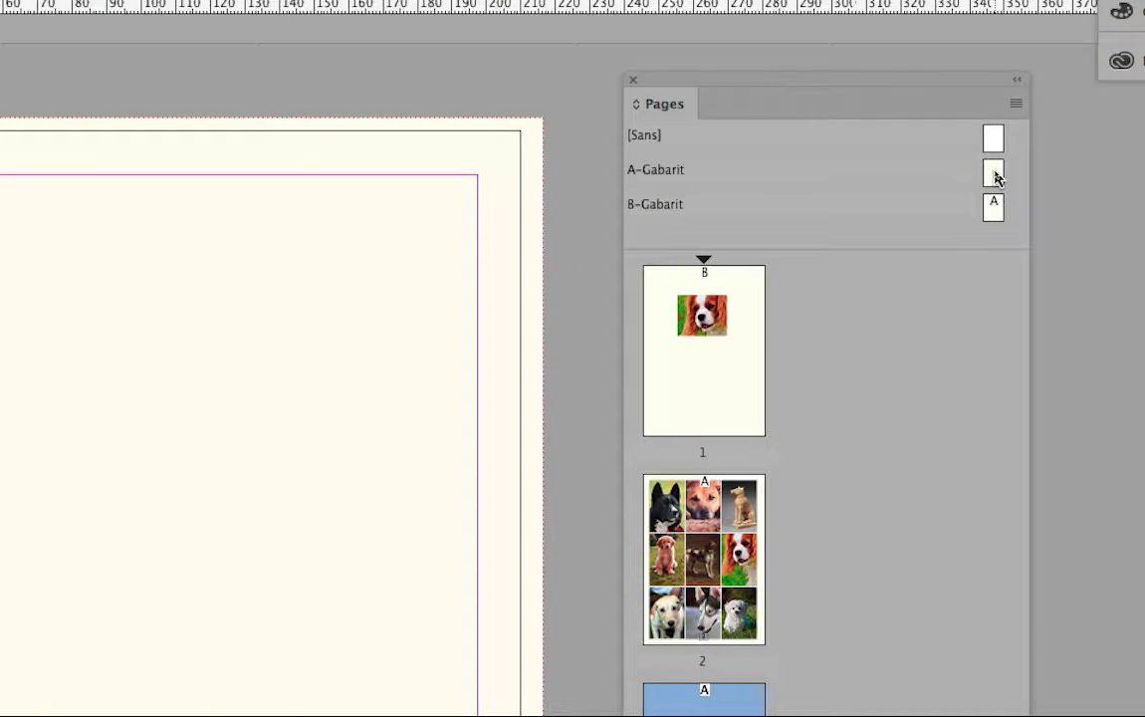
Open the A-Gabarit master for editing and switch to the Type tool.
click(993, 174)
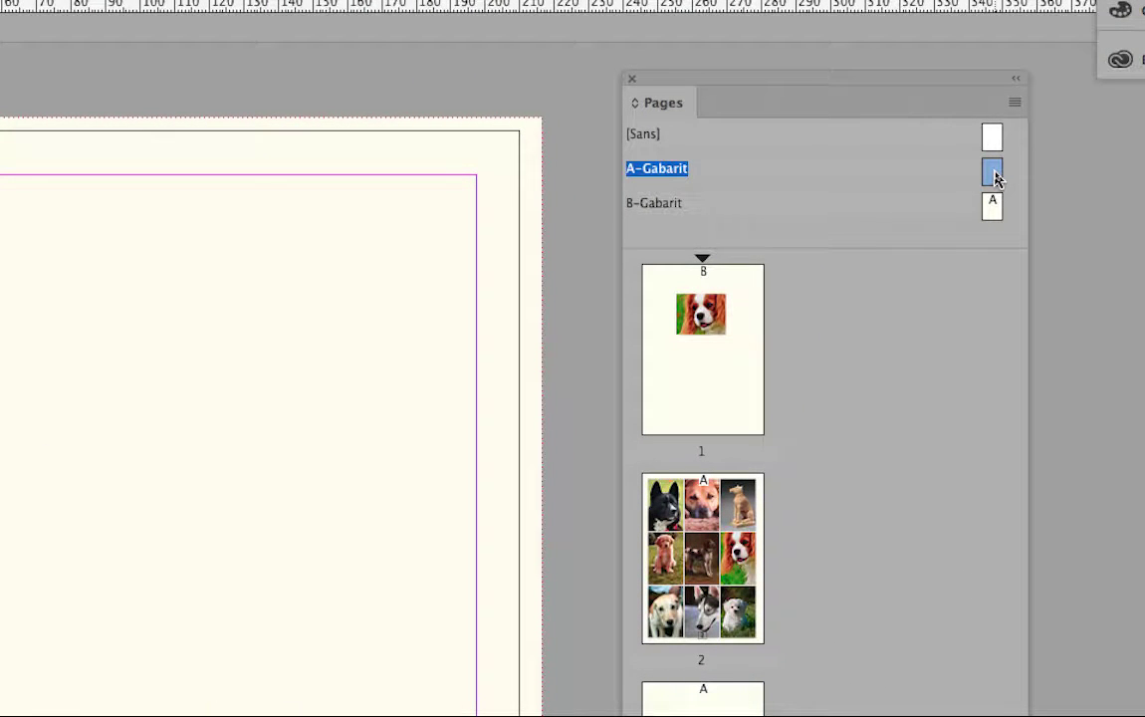
double_click(993, 174)
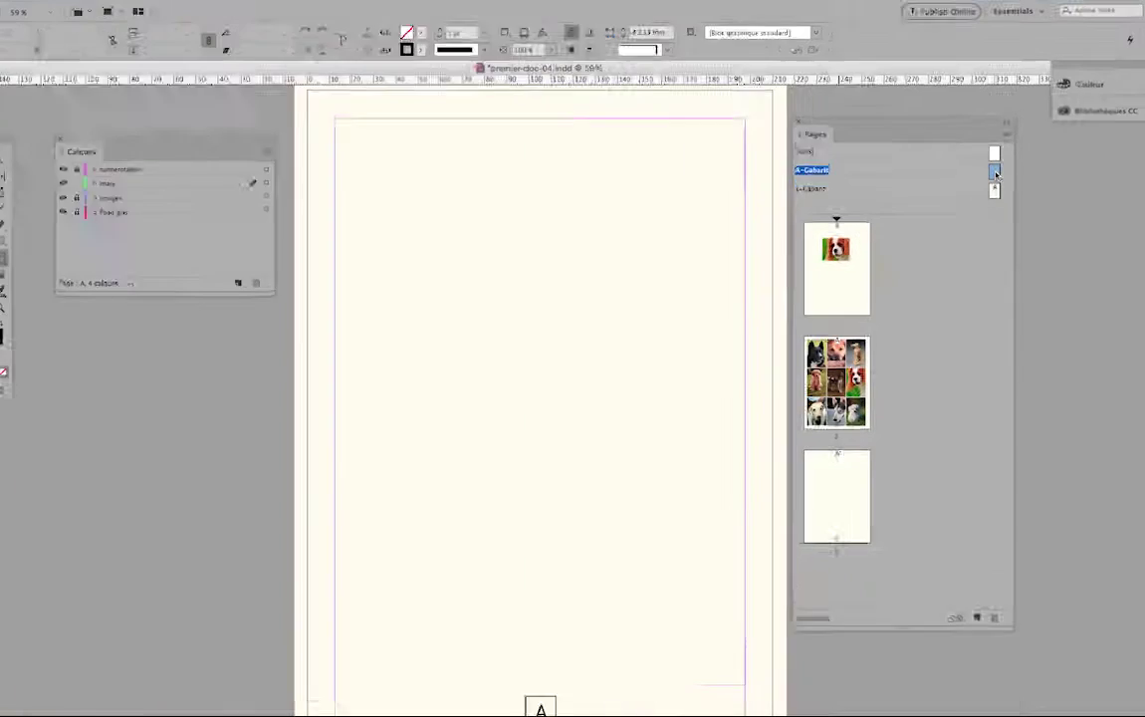
drag(860, 128, 935, 128)
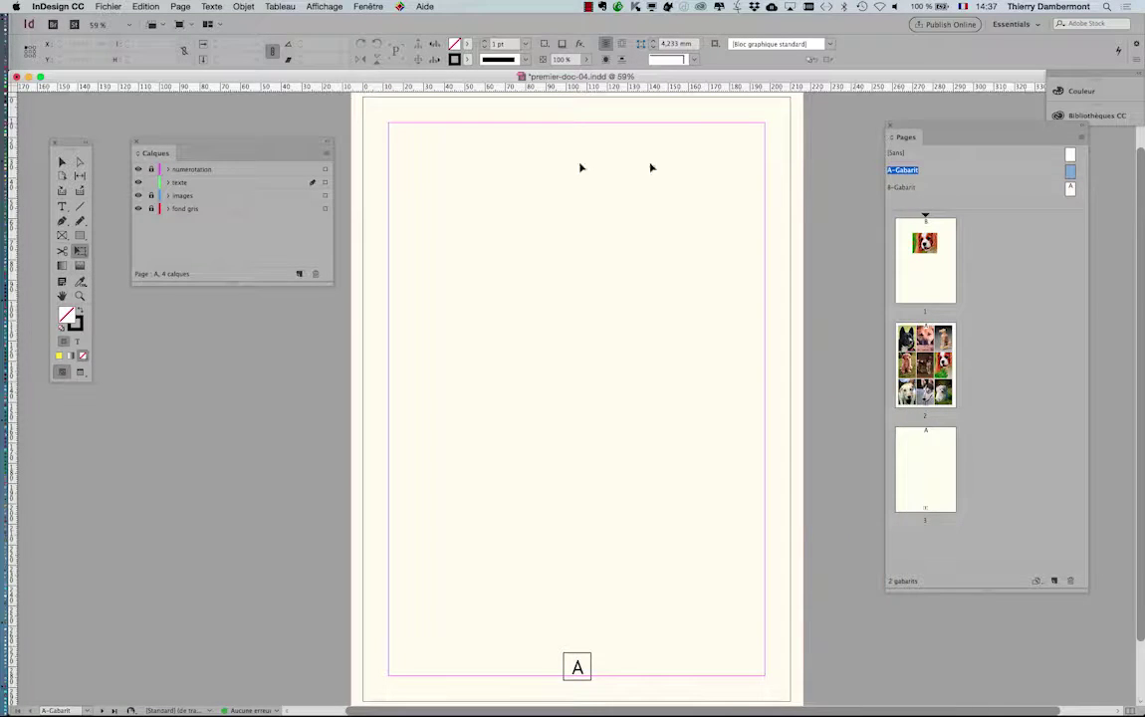
click(62, 207)
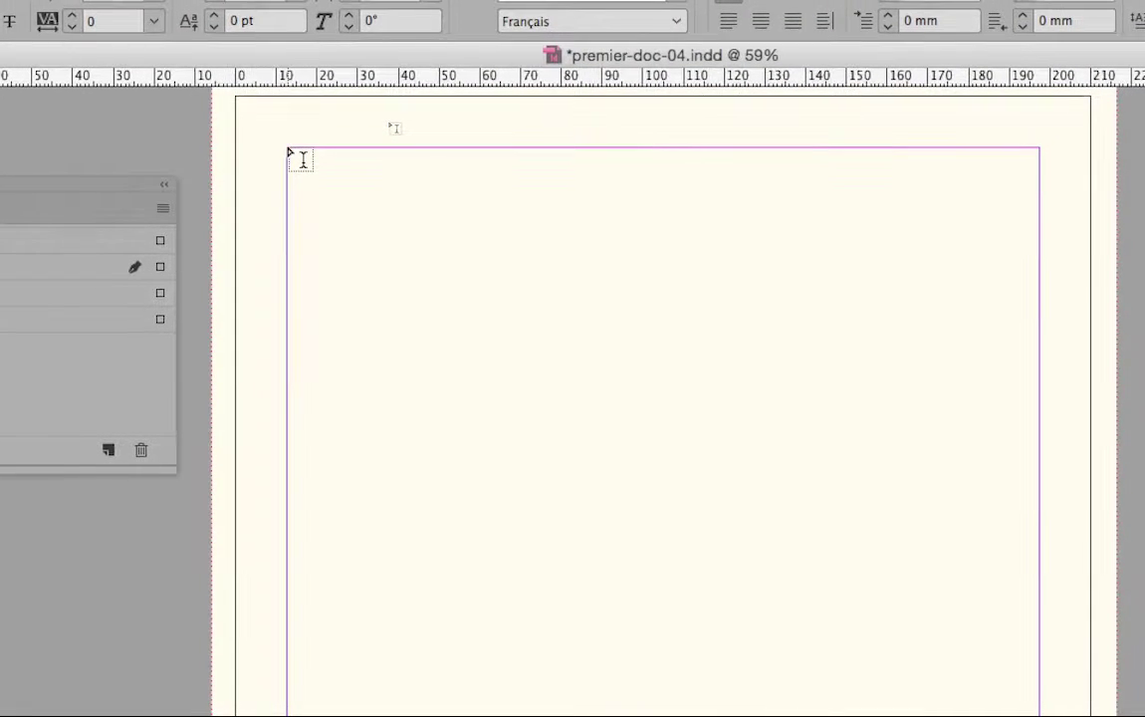
Draw a 184,6 × 271,6 mm text frame spanning the A-Gabarit margins, then return to selection.
drag(287, 148, 659, 664)
drag(423, 344, 545, 627)
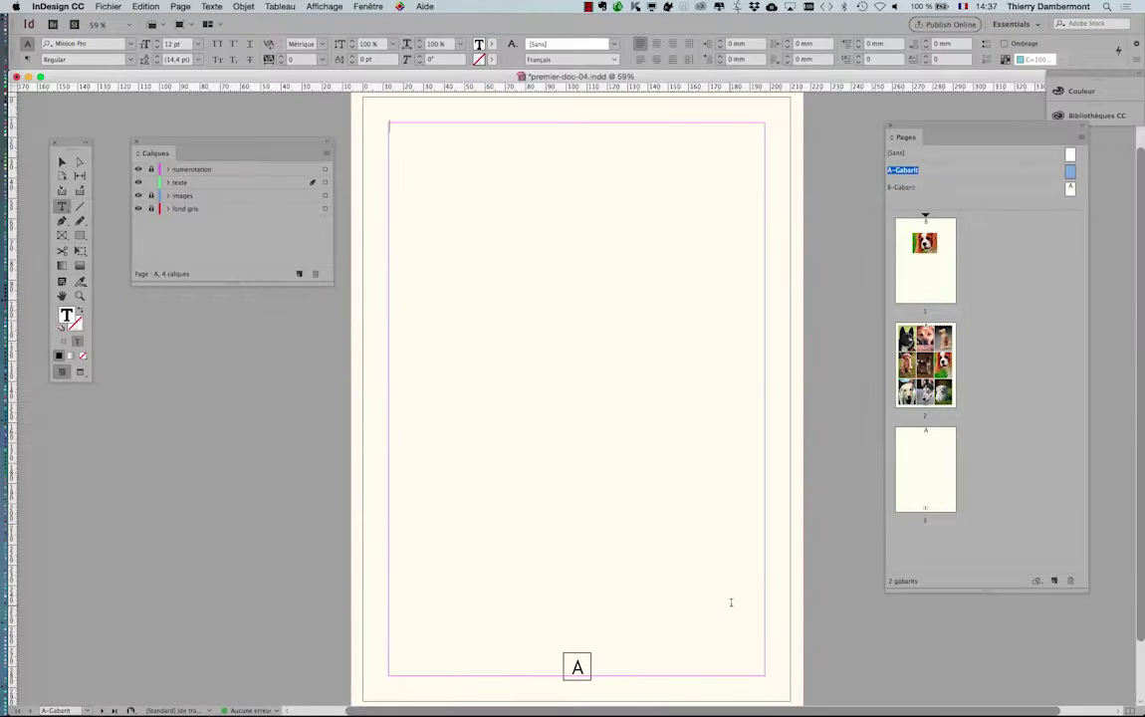
click(61, 161)
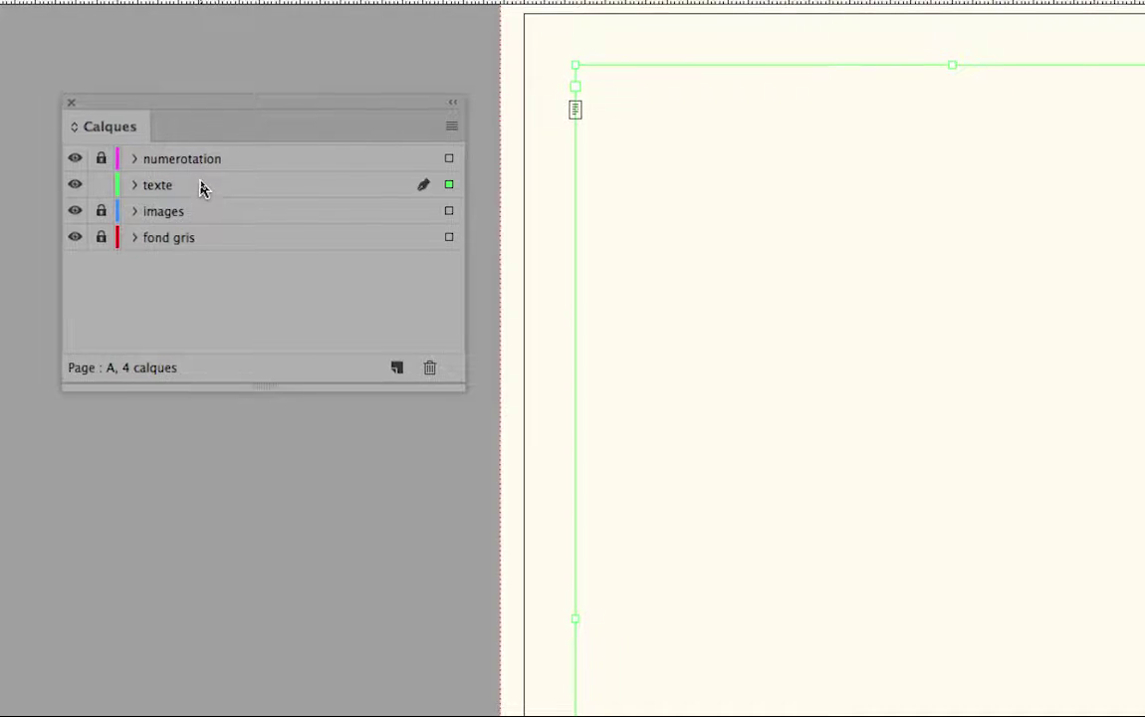
Change the texte layer colour from Vert to Or in its layer options.
double_click(199, 187)
click(507, 151)
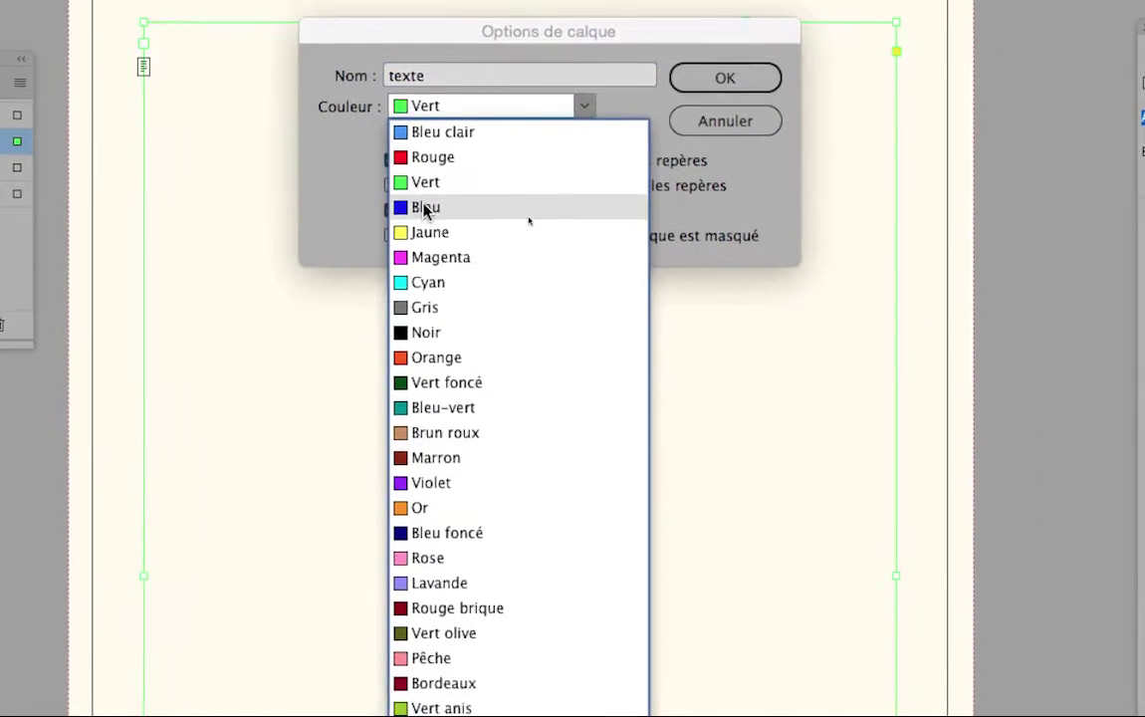
click(428, 312)
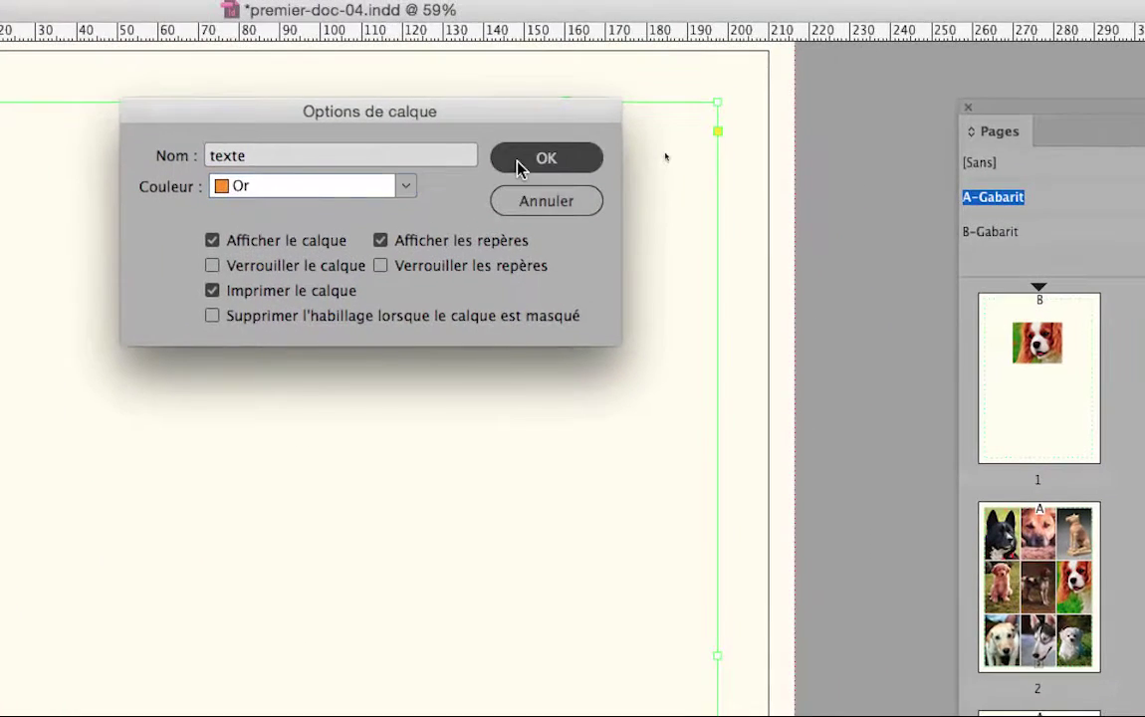
click(519, 168)
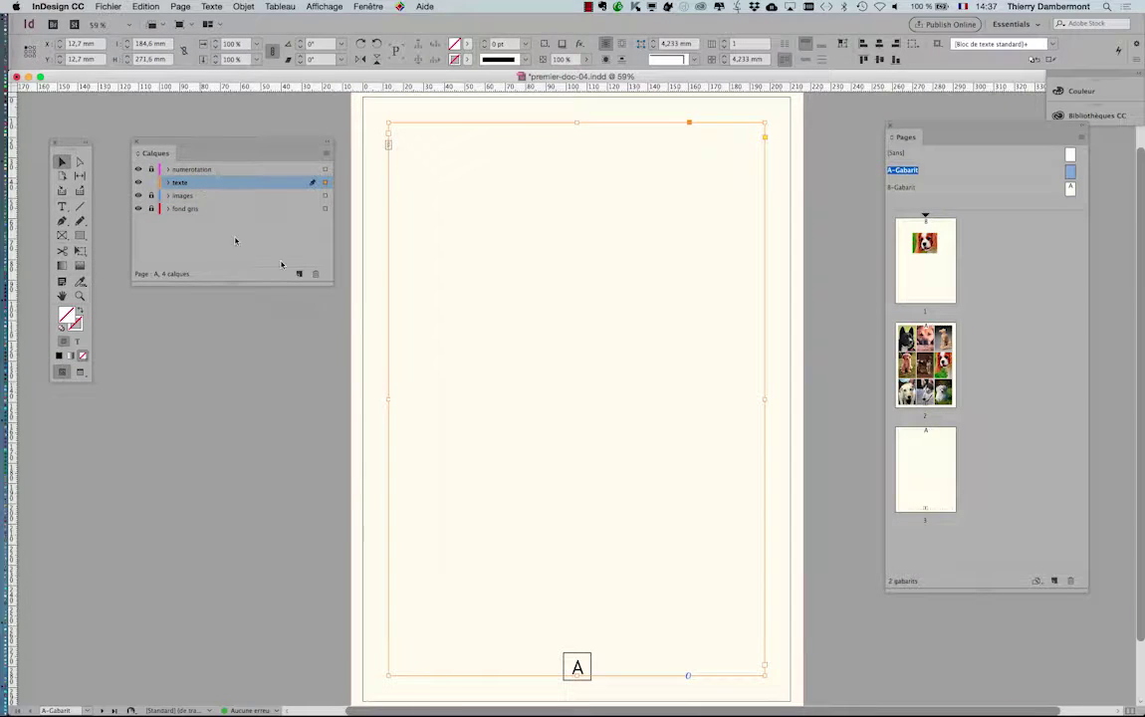
click(62, 207)
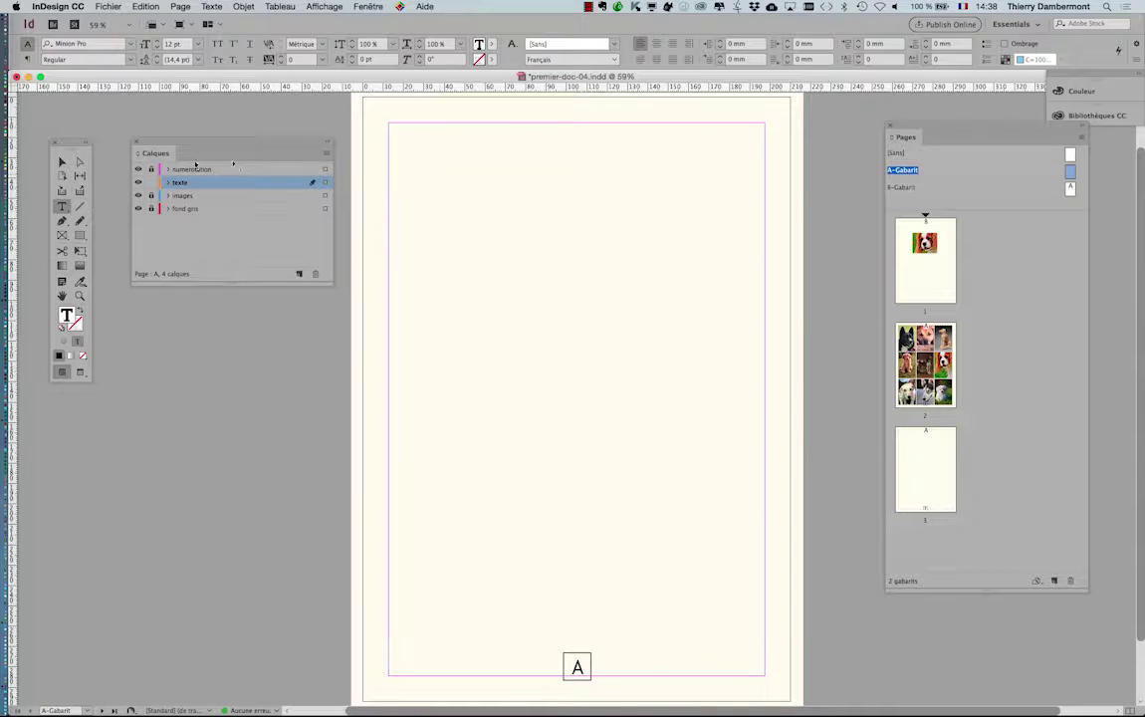
click(61, 161)
click(304, 353)
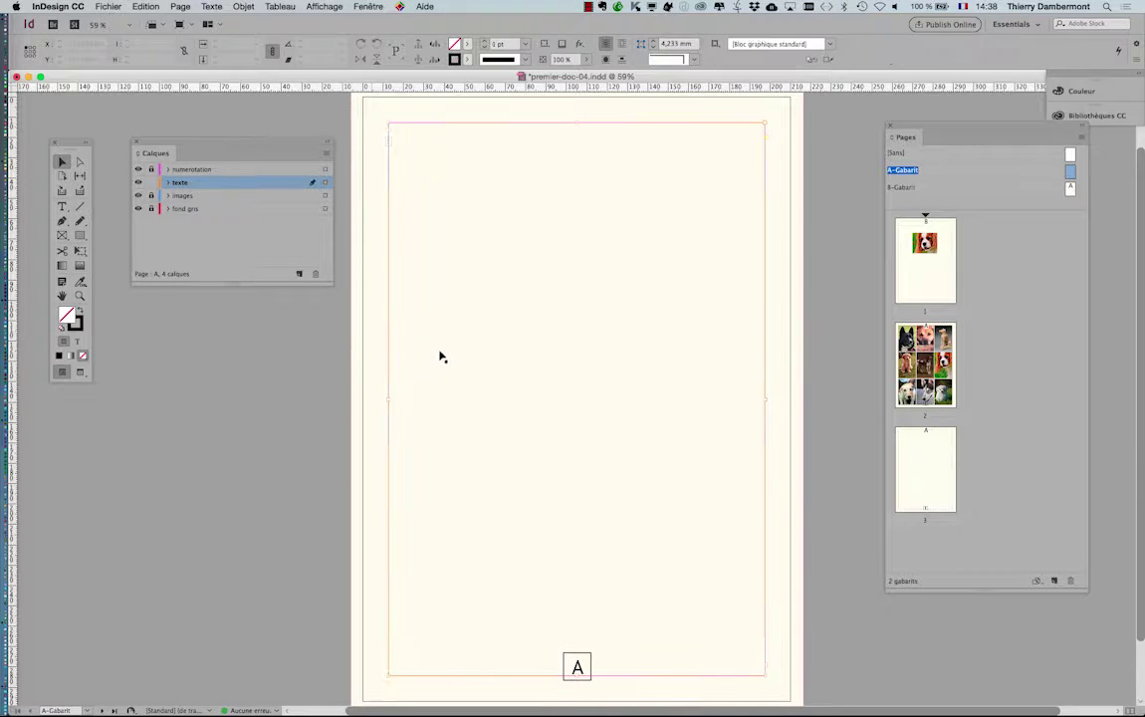
click(481, 336)
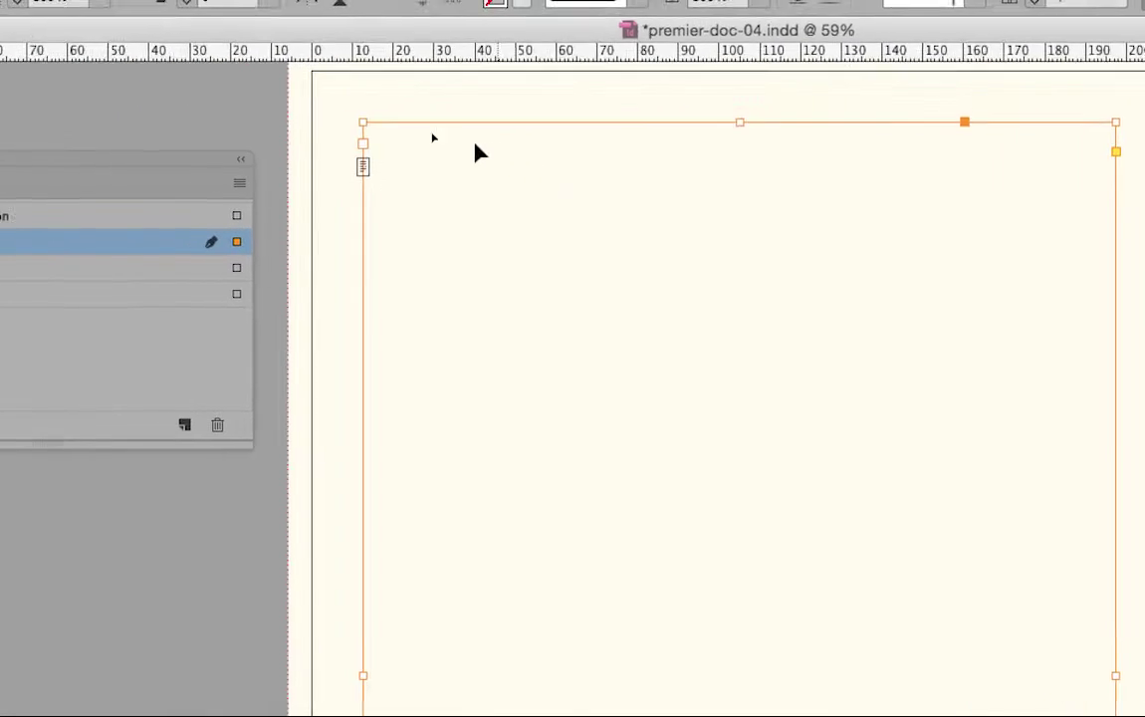
click(449, 144)
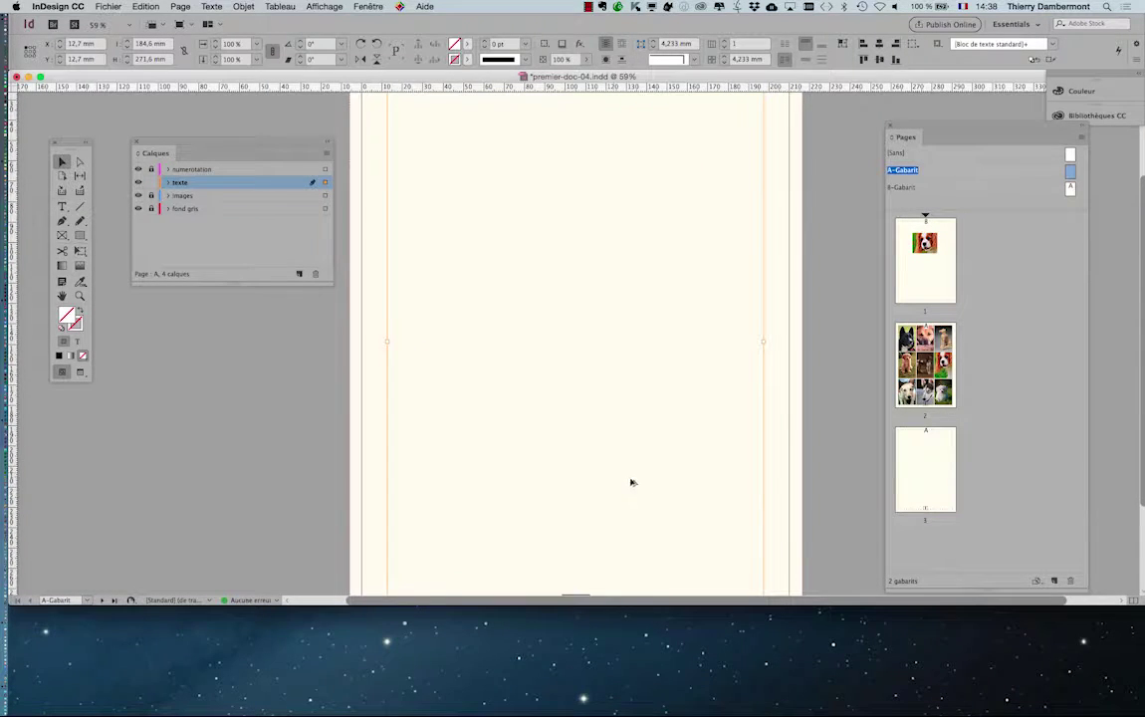
key(super+minus)
key(super+minus)
key(super+minus)
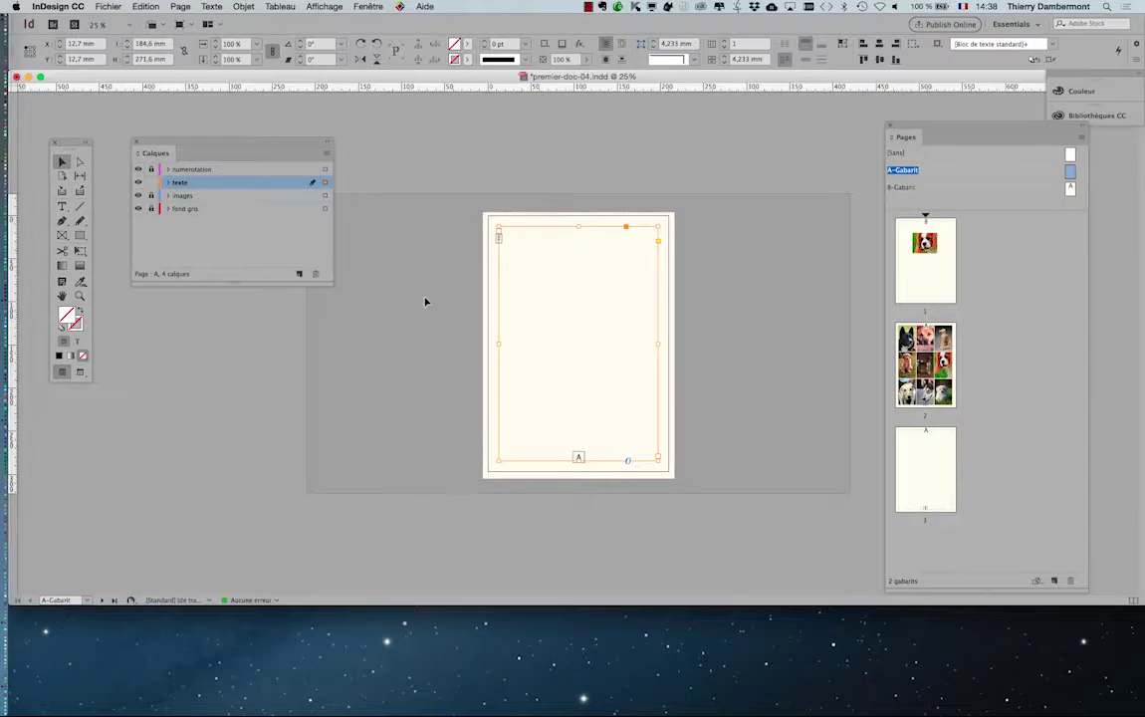
key(super+equal)
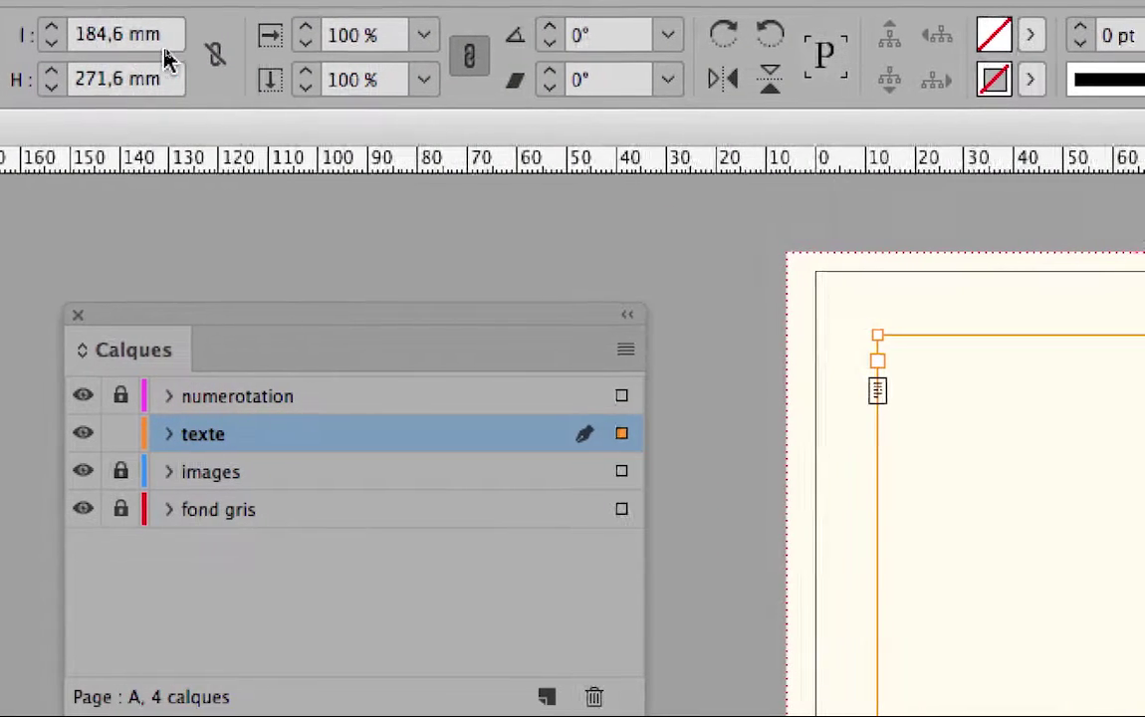
Select the W field and try the left-middle, top-left and bottom-left reference points.
click(159, 45)
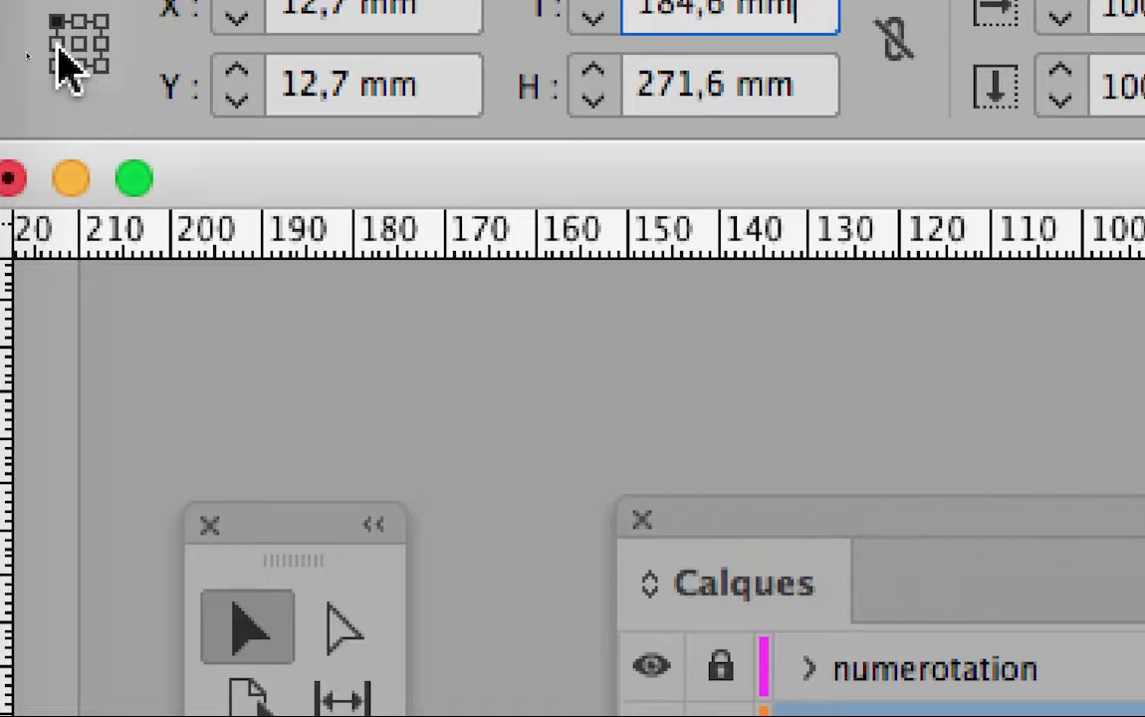
click(57, 47)
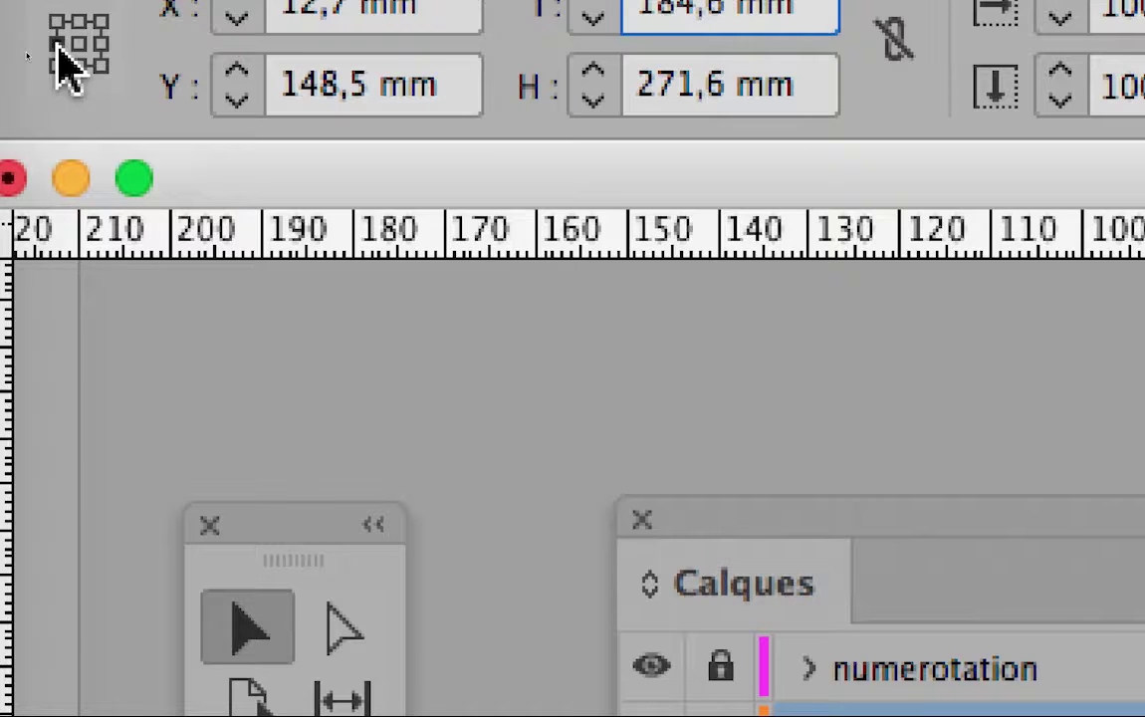
click(56, 23)
click(57, 47)
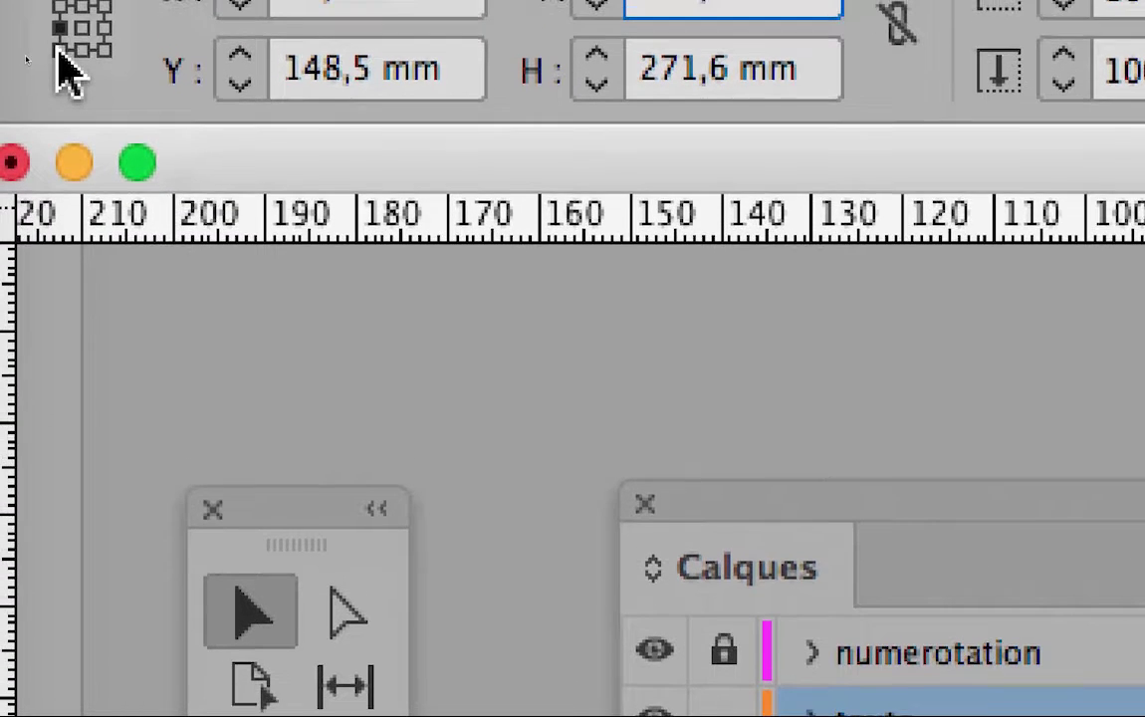
click(58, 42)
click(58, 6)
click(56, 48)
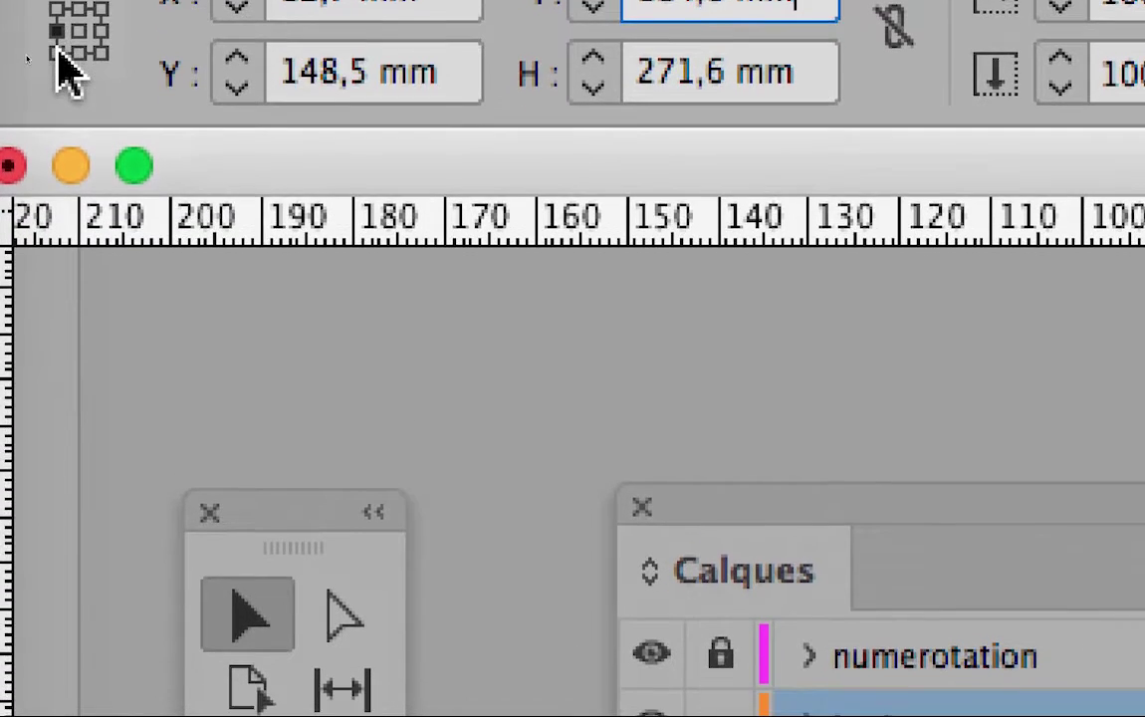
Compare further reference points, settling on the left-middle cell so Y reads 148,5 mm.
click(57, 69)
click(57, 28)
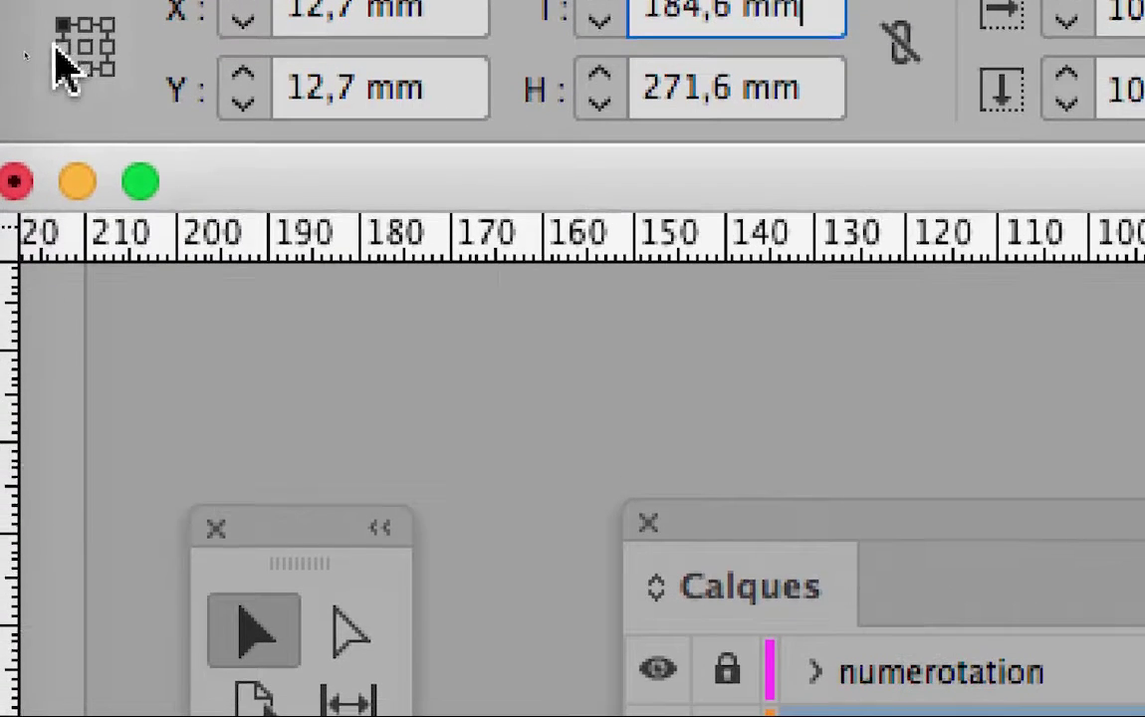
click(57, 52)
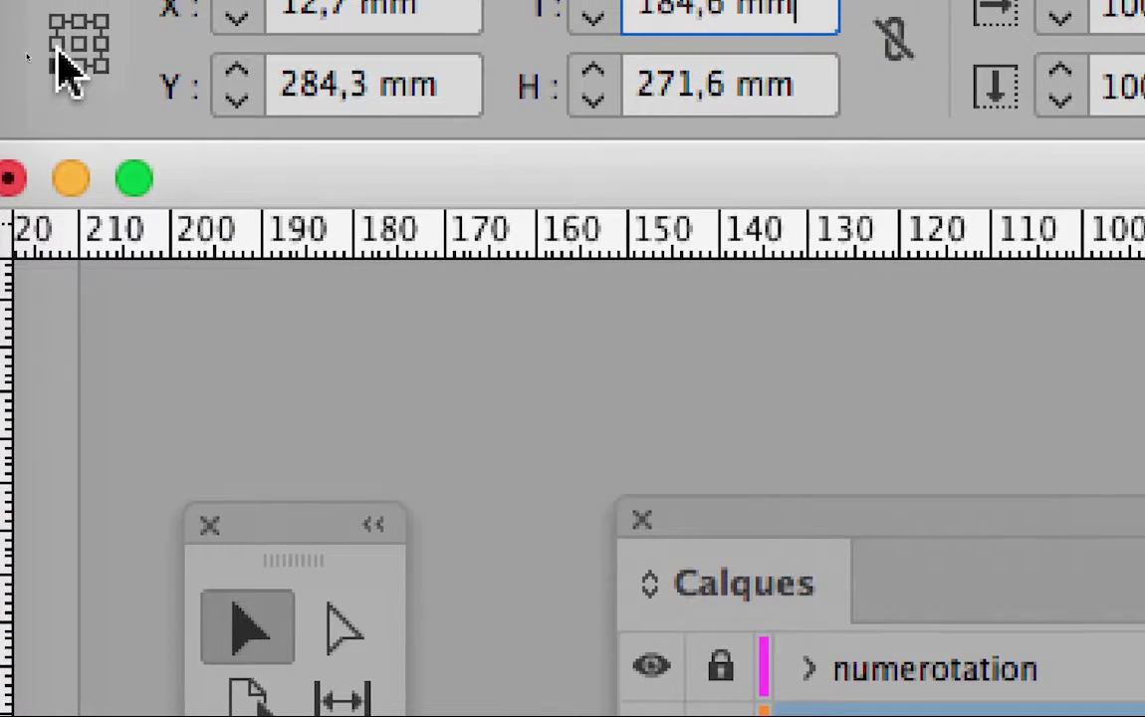
click(57, 42)
click(56, 40)
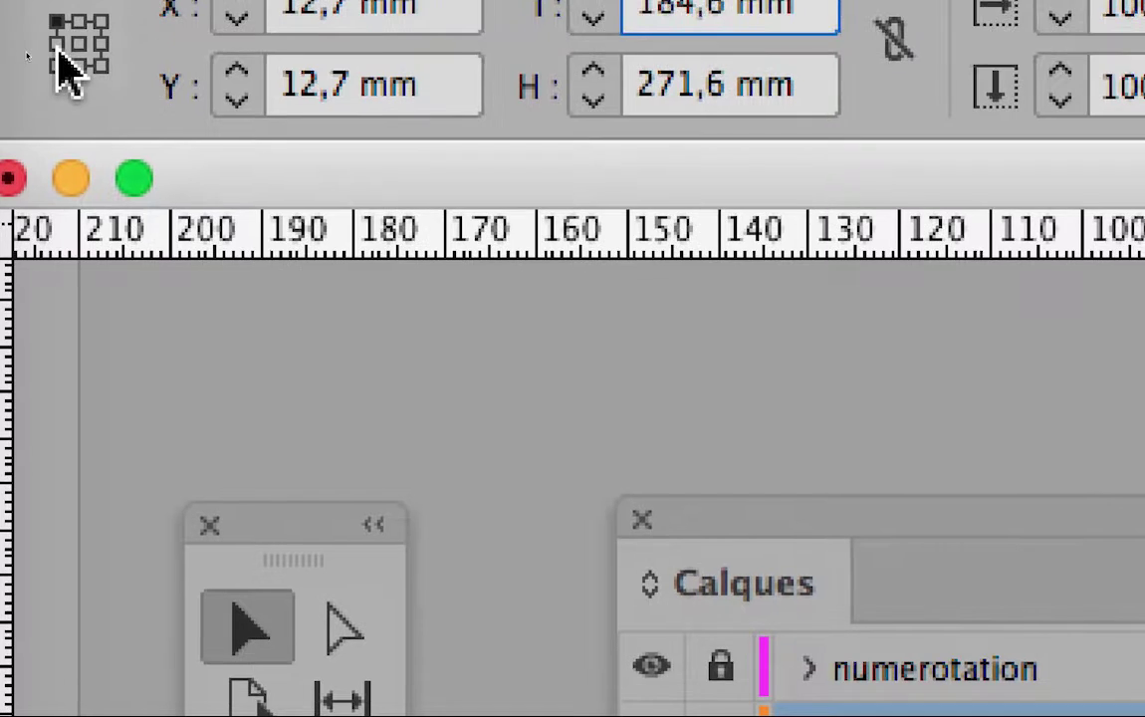
click(57, 55)
click(56, 45)
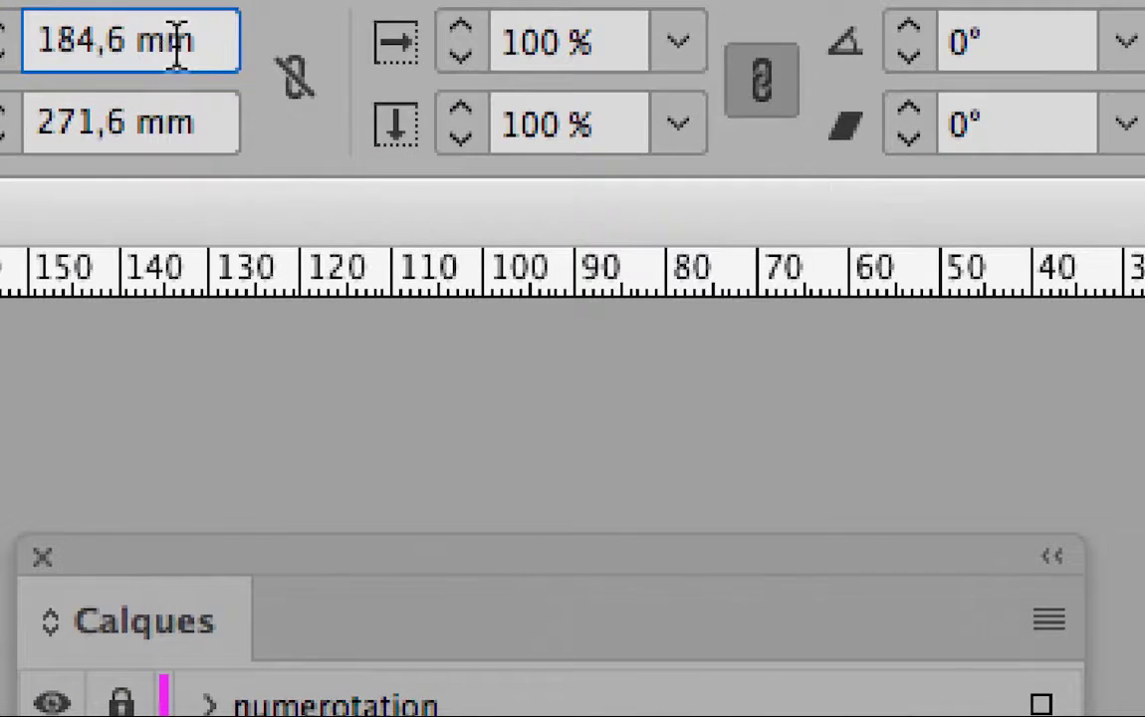
Divide the 184,6 mm width by 3, narrowing the frame to 61,533 mm.
text(/)
text(3)
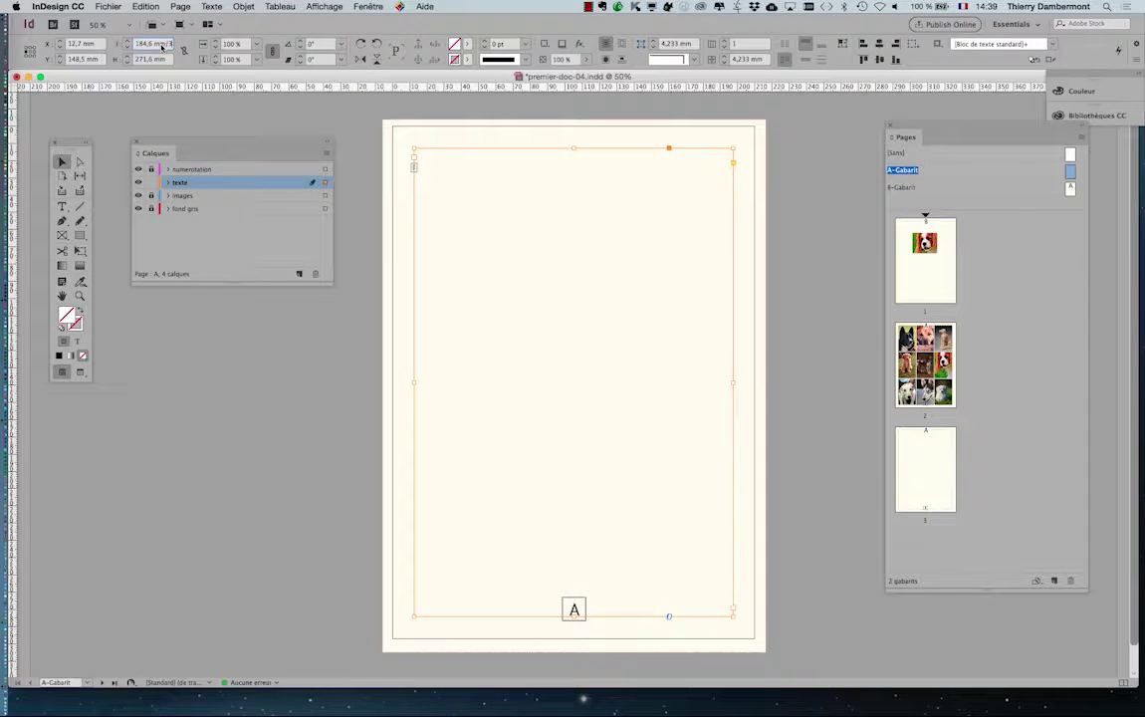
key(Tab)
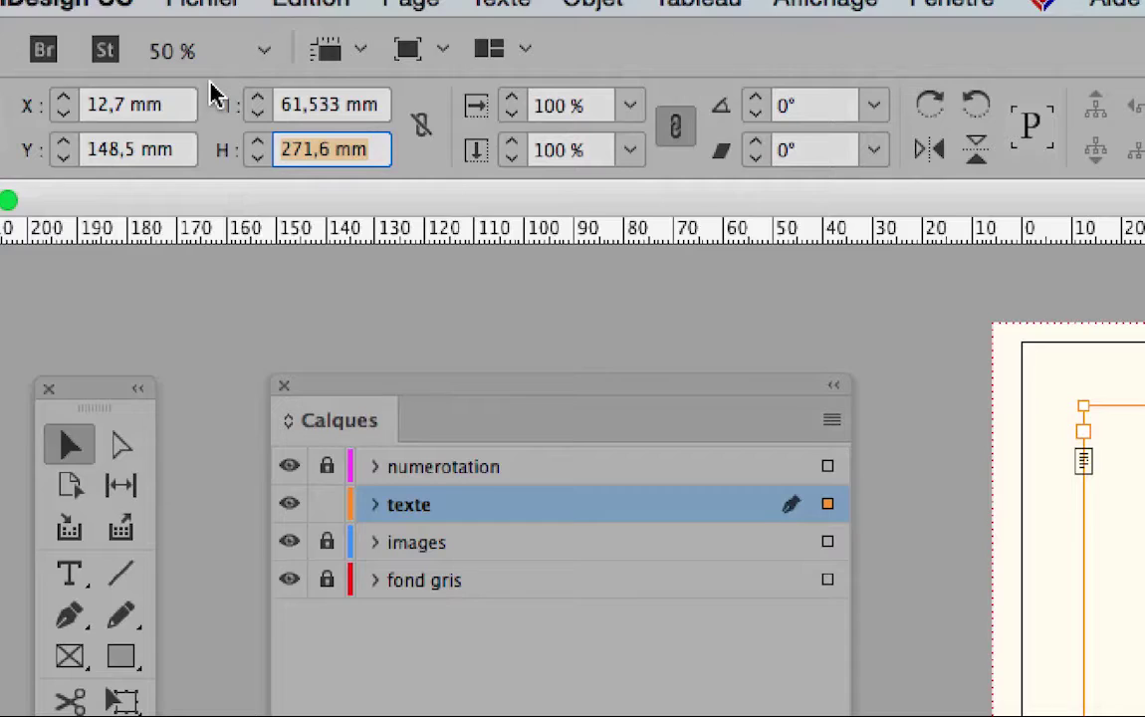
click(254, 91)
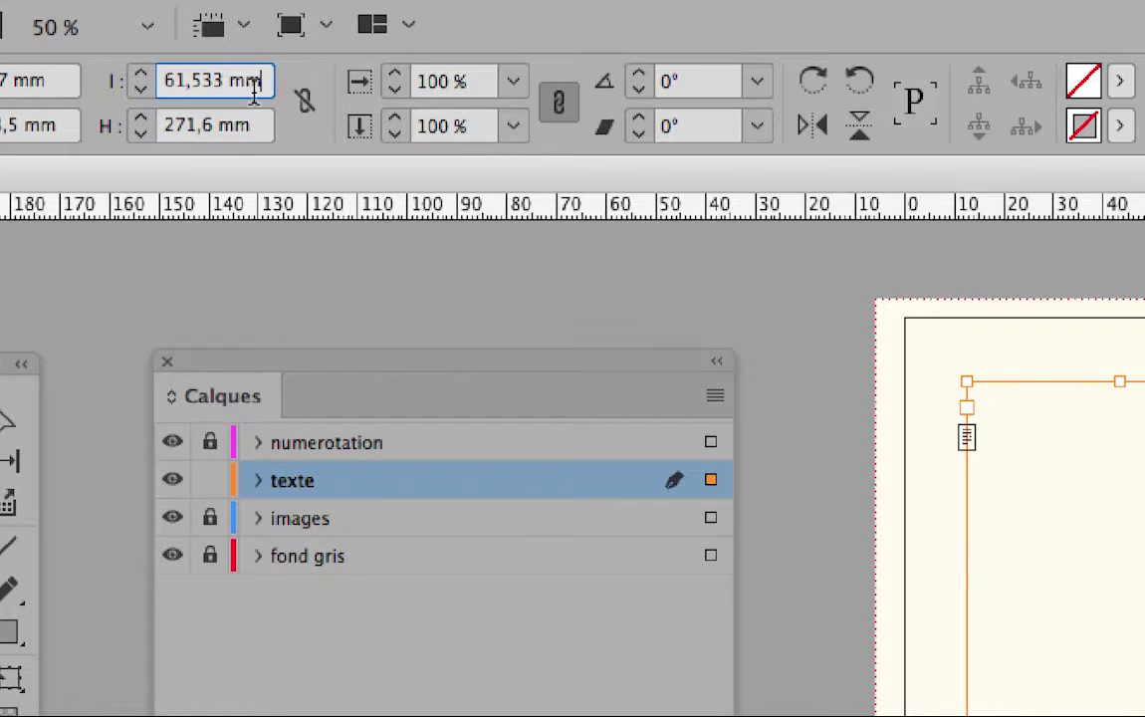